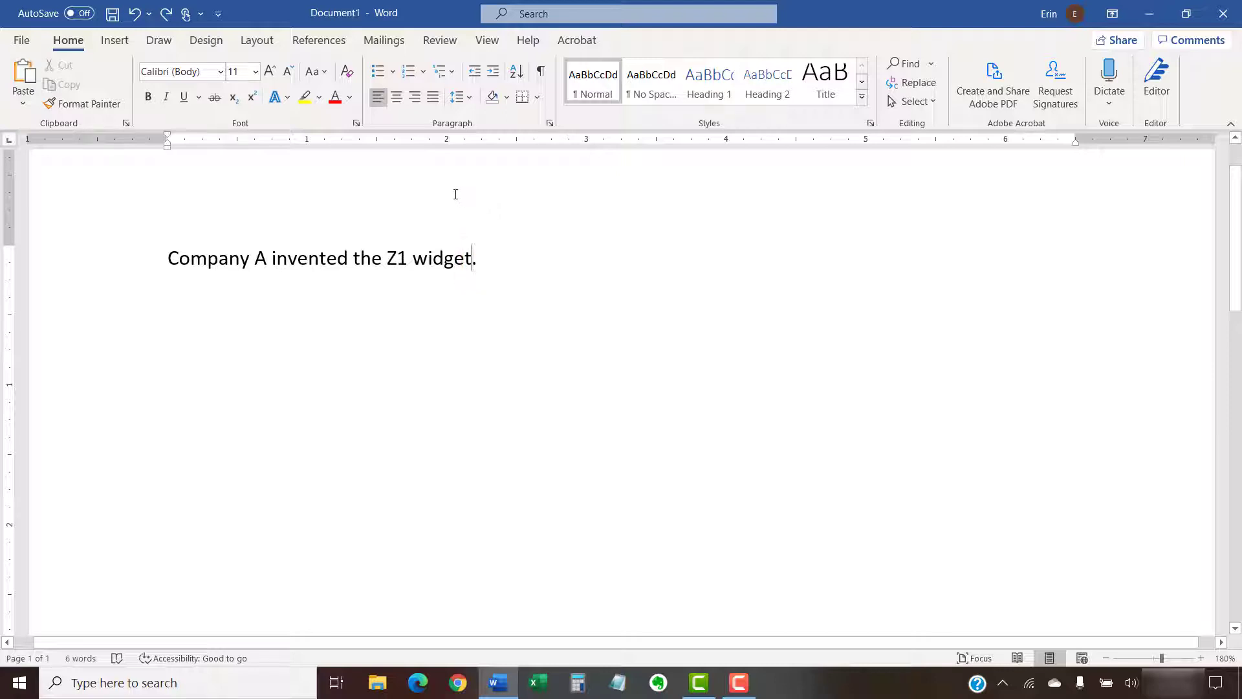
# Create a new 2020 book source titled 'Example Title' with its author's name, and cite it after the widget sentence
pyautogui.click(347, 42)
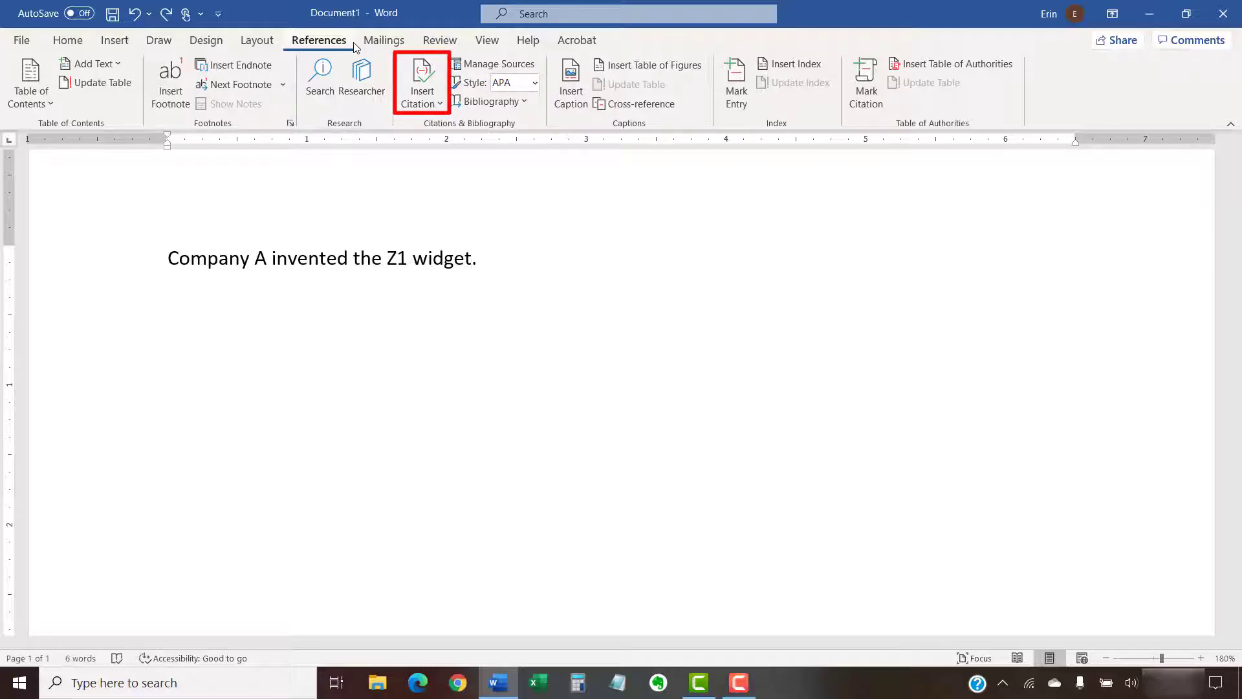
pyautogui.click(417, 81)
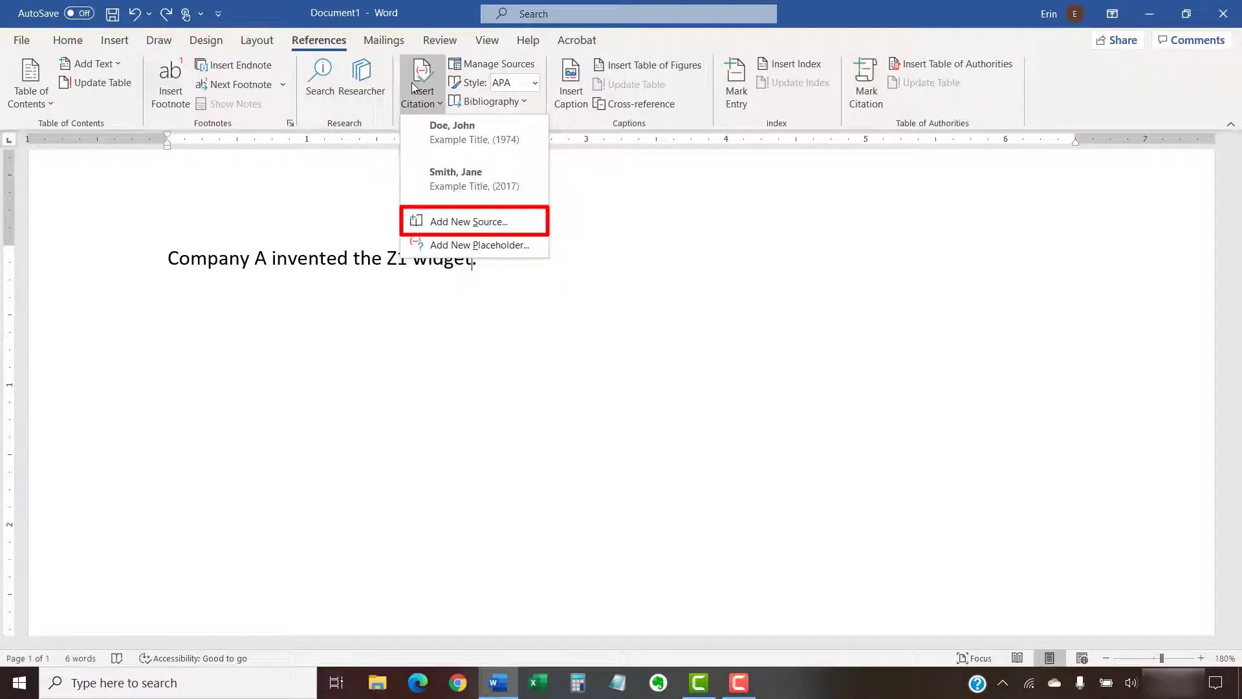
pyautogui.click(429, 230)
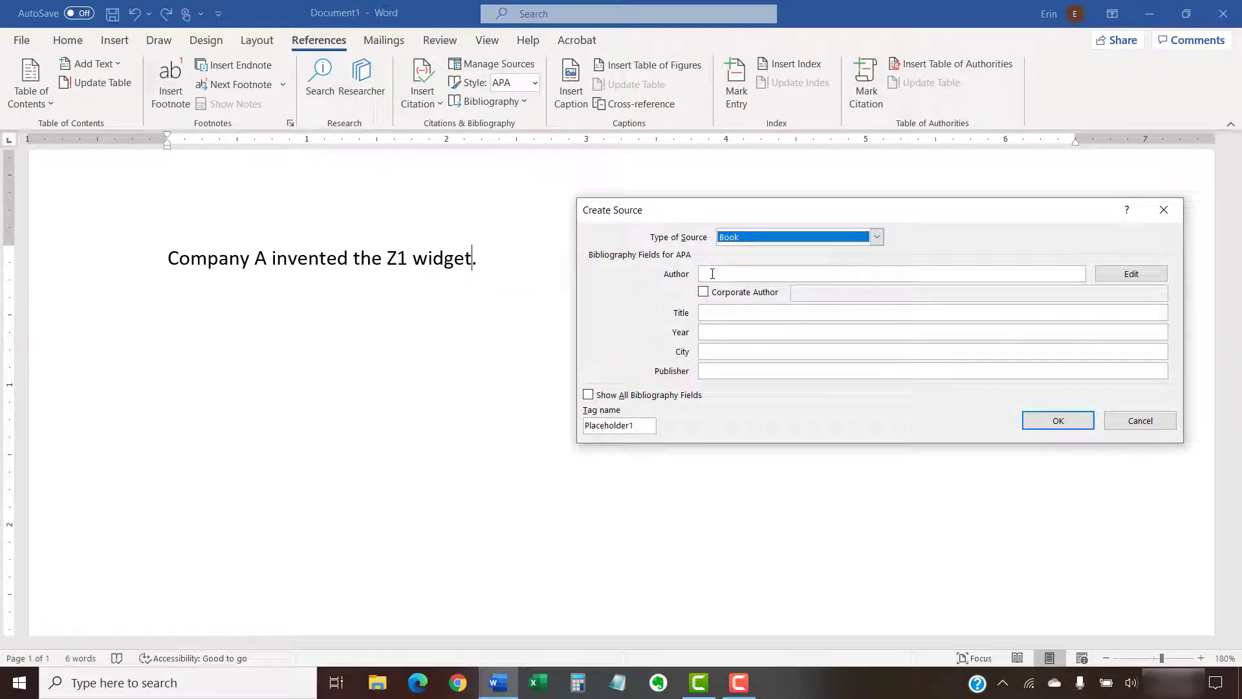
pyautogui.click(712, 273)
pyautogui.write('Erin Wright')
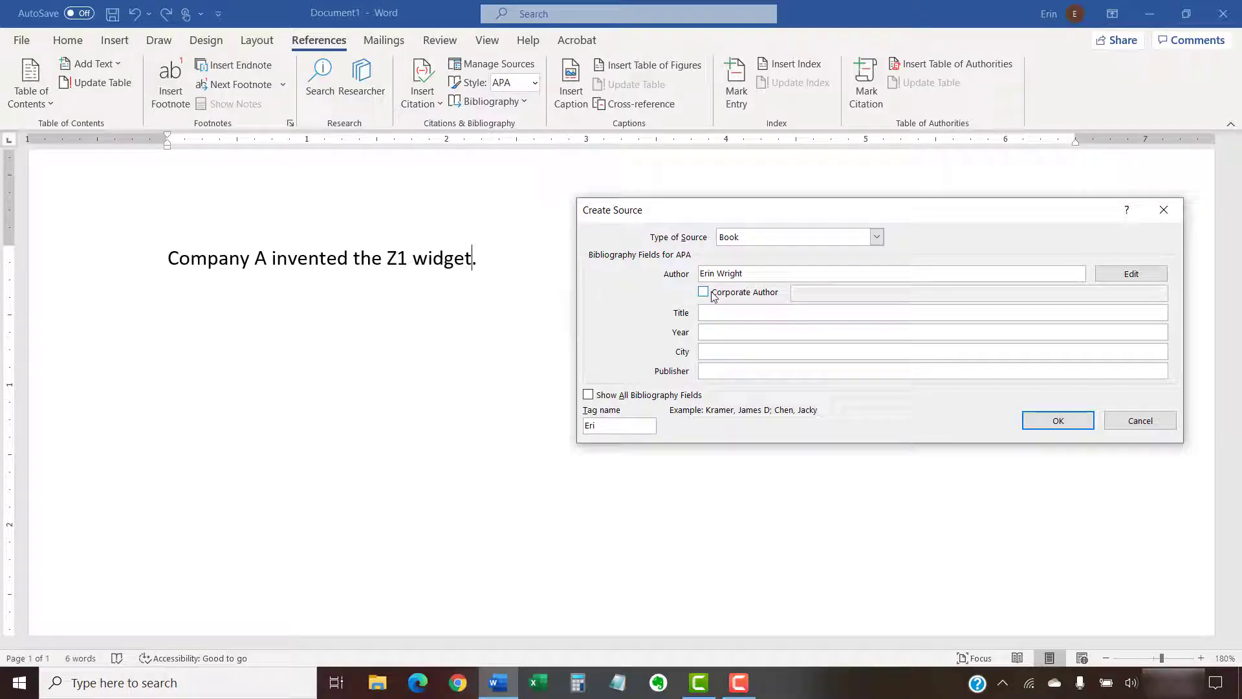
pyautogui.click(714, 312)
pyautogui.write('Example Title')
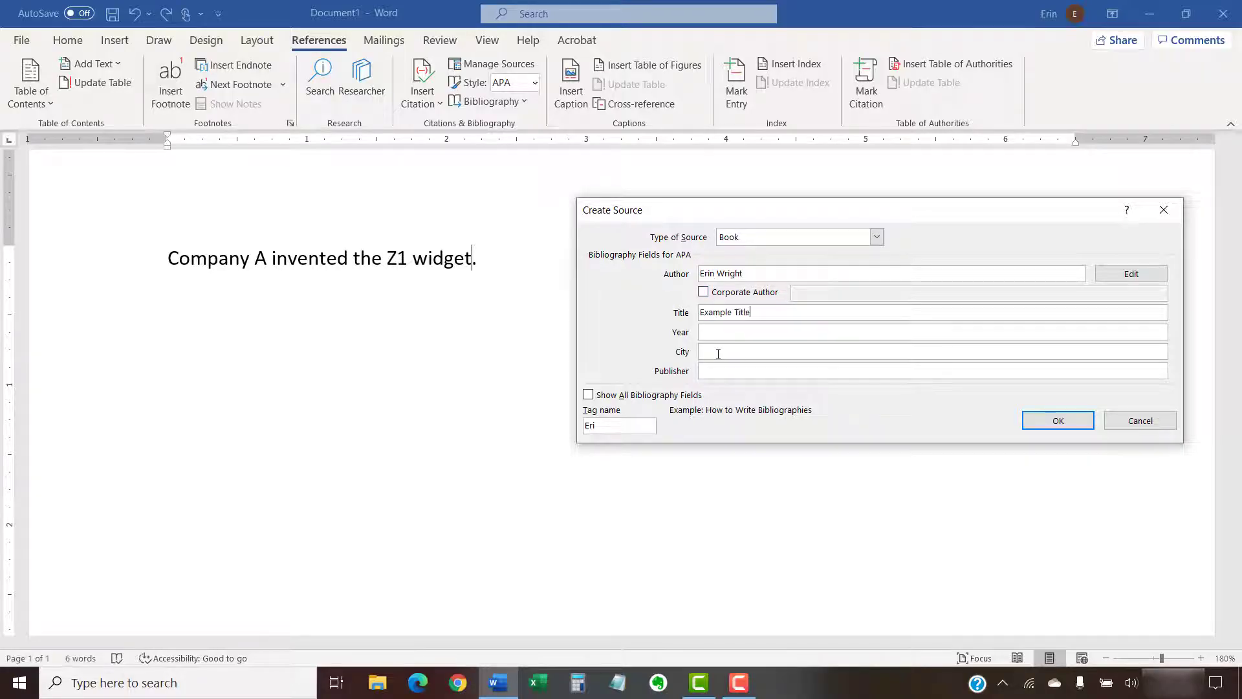
pyautogui.click(718, 332)
pyautogui.write('2020')
pyautogui.click(1058, 418)
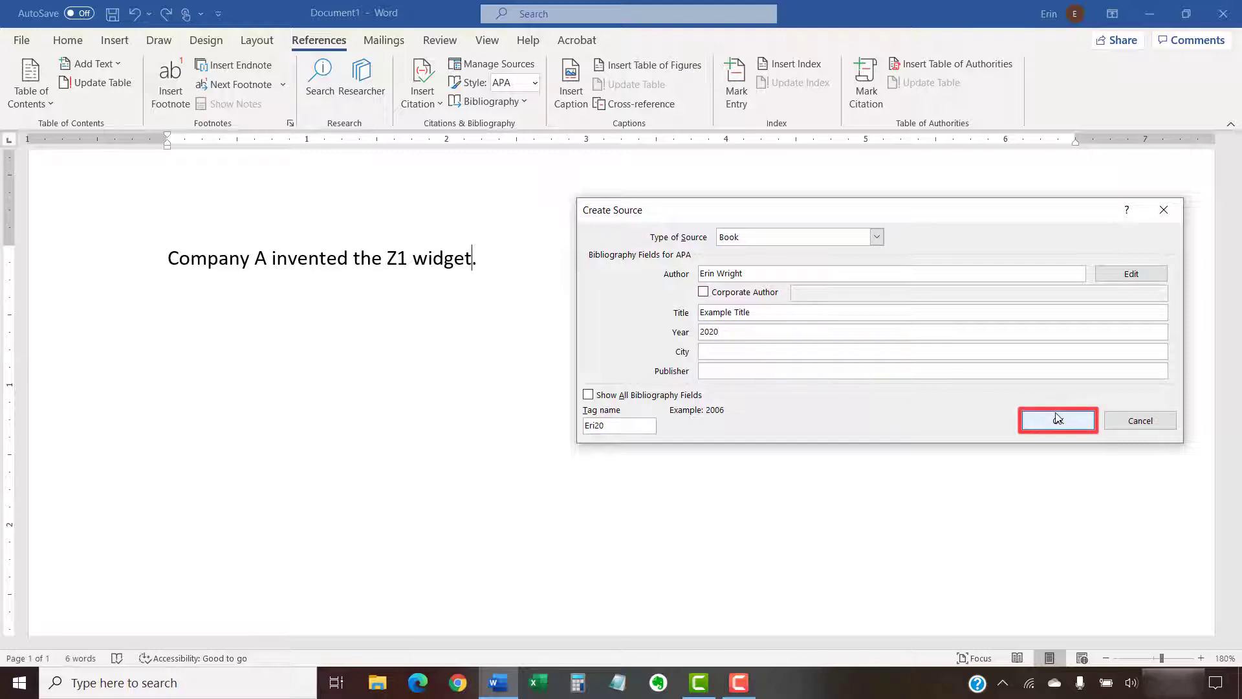
pyautogui.click(1059, 422)
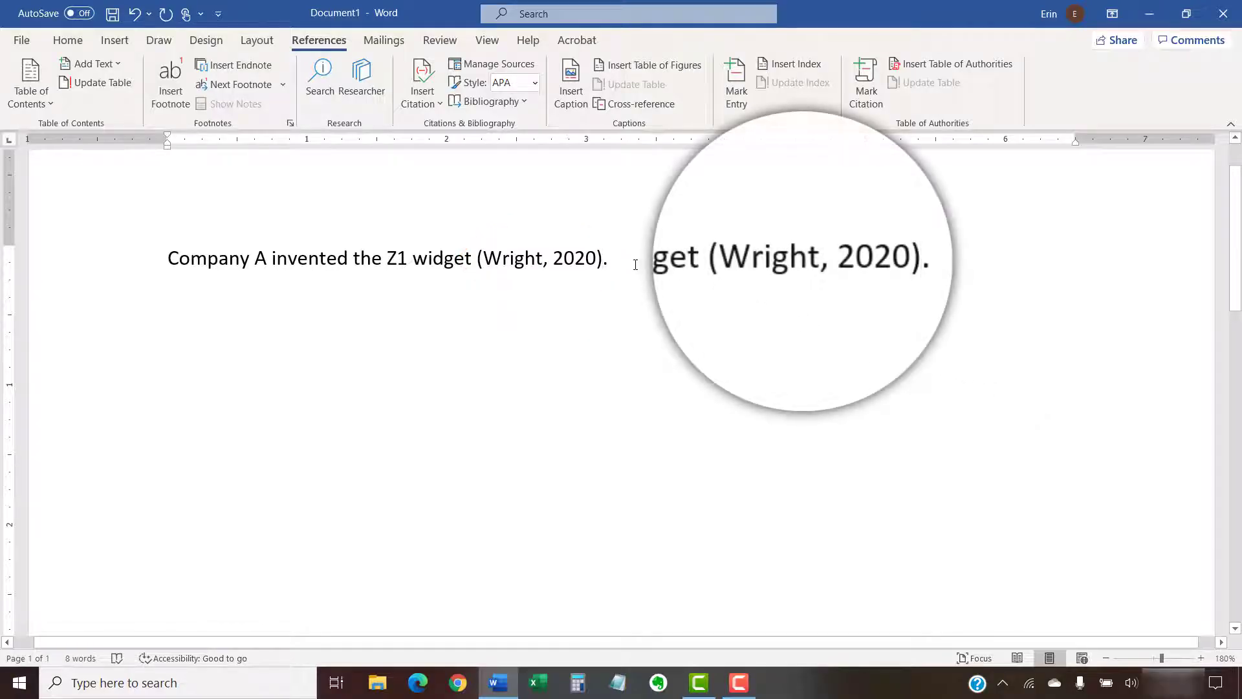
# Add the 2017 source and then the 1974 source to the selected citation
pyautogui.click(596, 262)
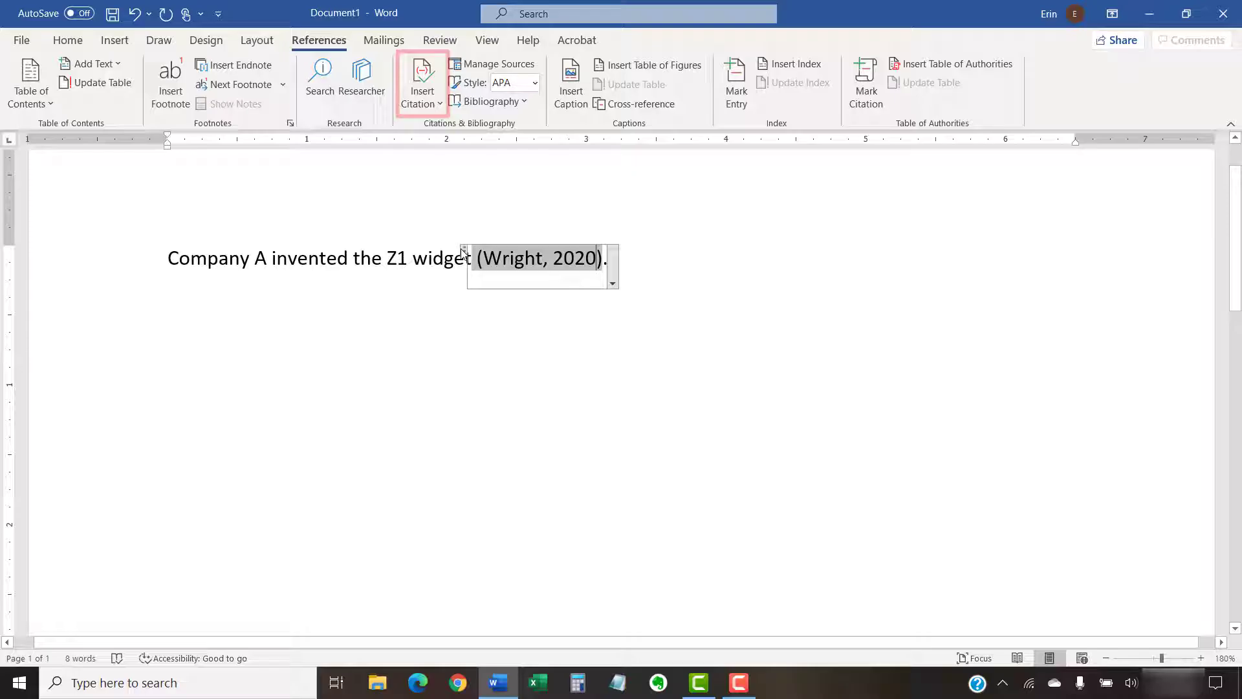
pyautogui.click(422, 109)
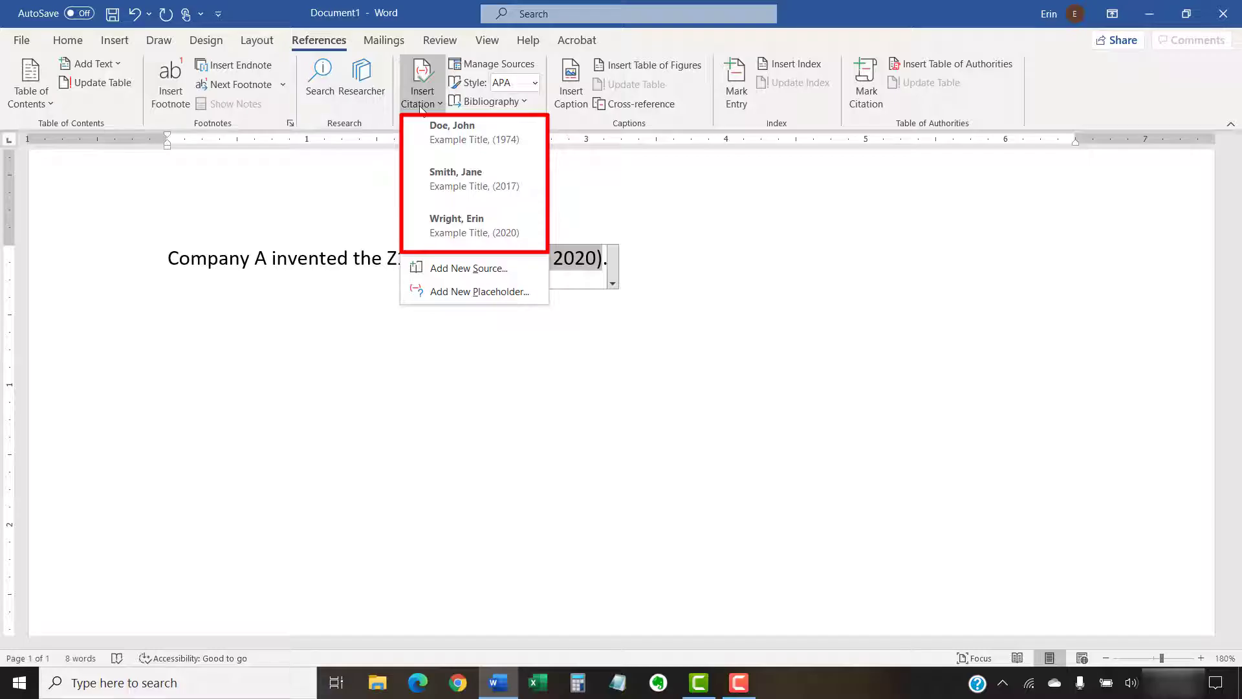
pyautogui.click(429, 183)
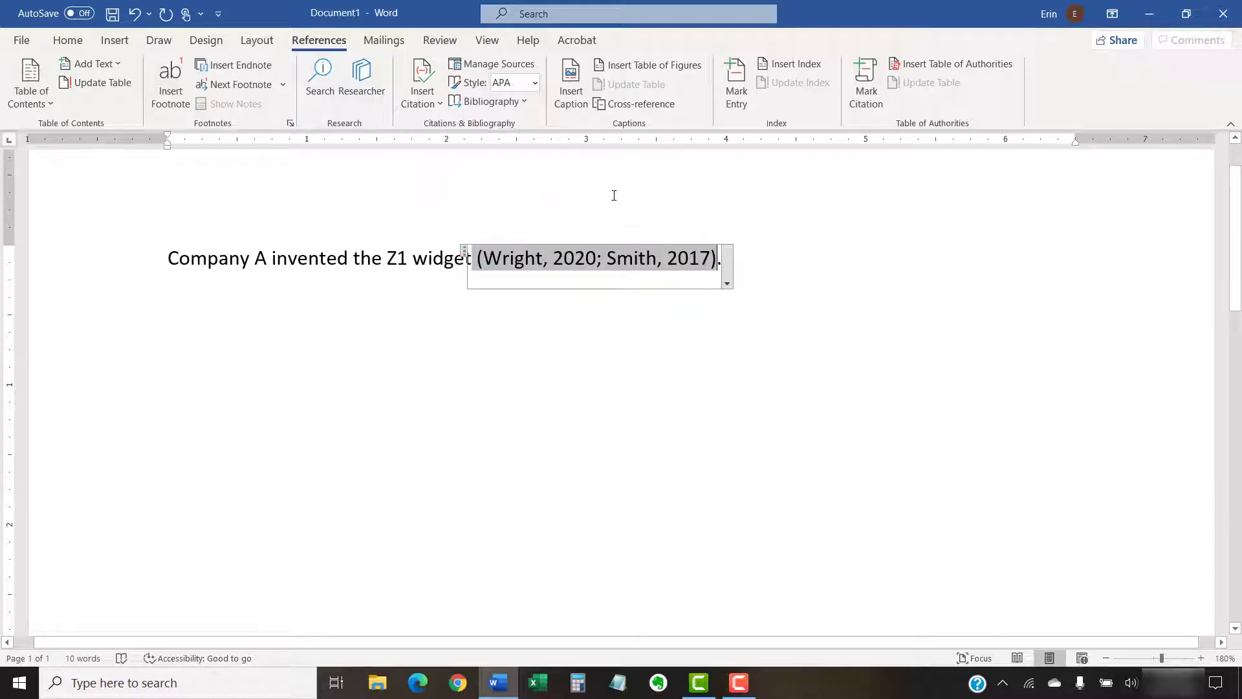
pyautogui.press('Left')
pyautogui.click(429, 103)
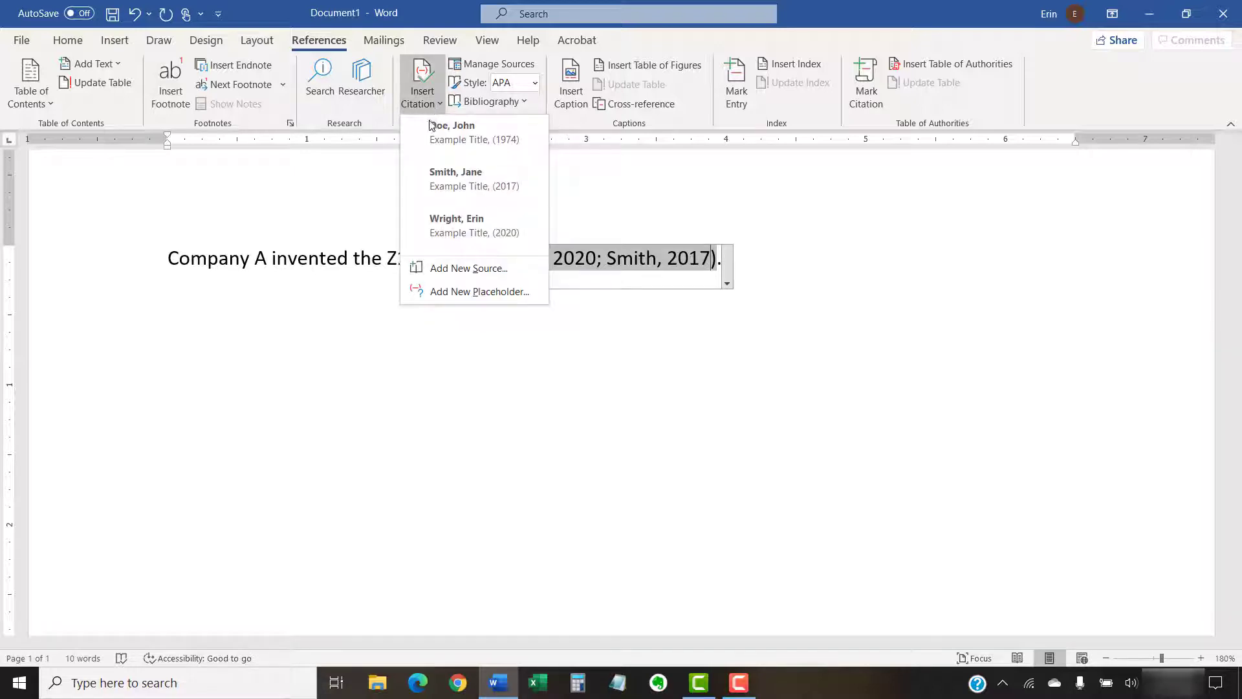
pyautogui.click(431, 127)
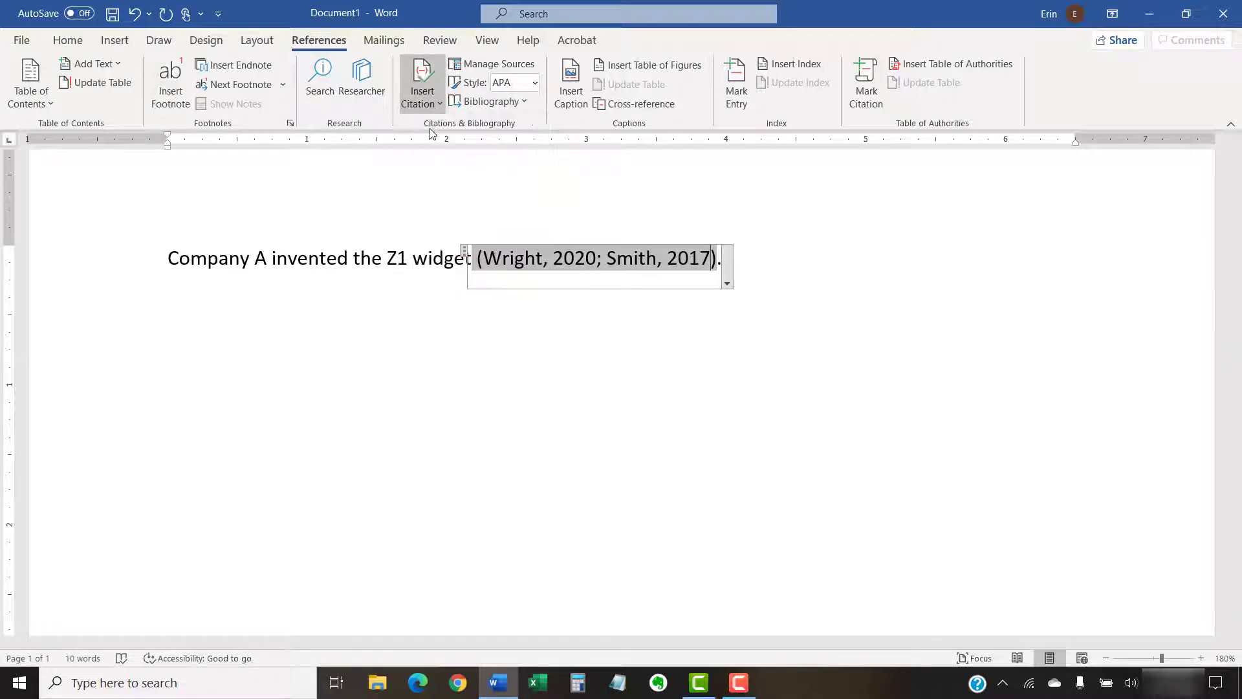
pyautogui.click(441, 193)
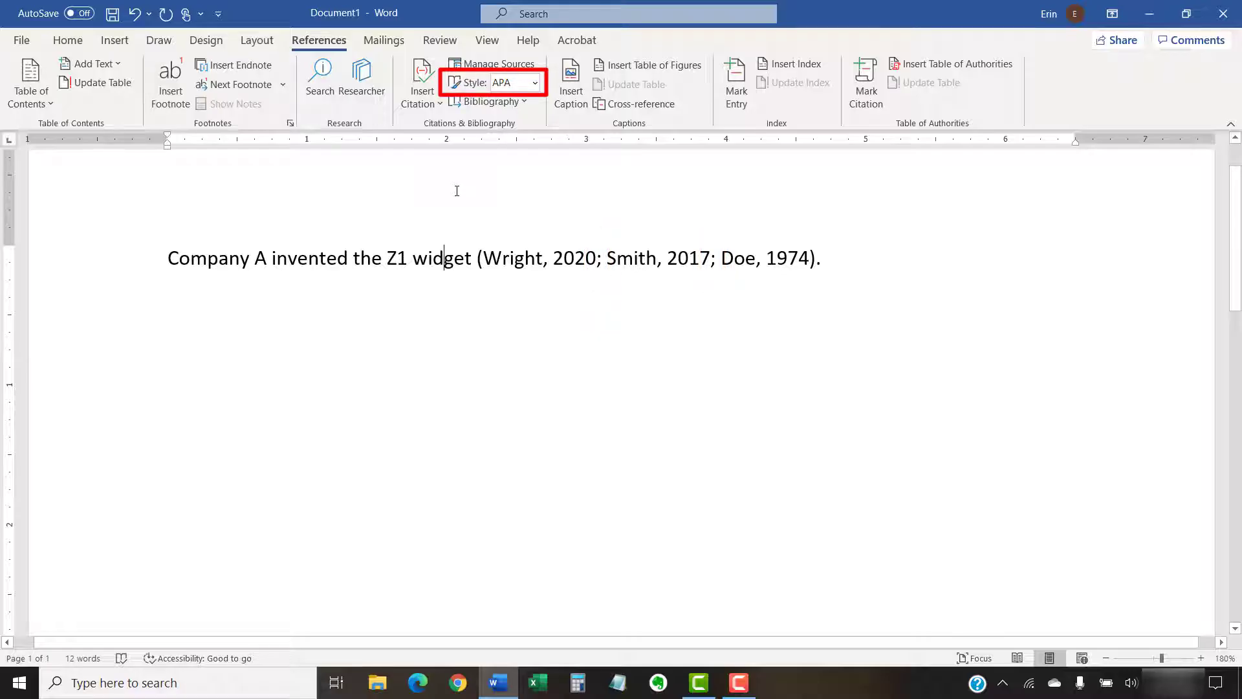
pyautogui.click(535, 83)
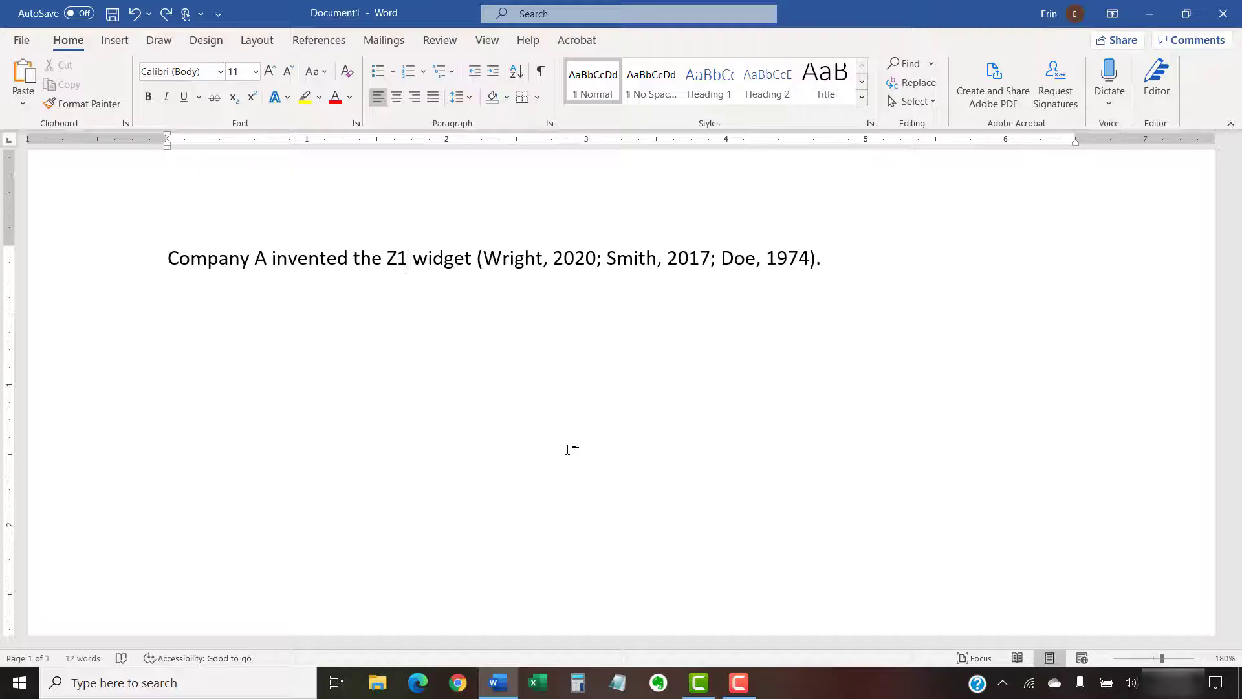
# Remove the 1974 source from the citation using its Remove Citation option
pyautogui.click(765, 268)
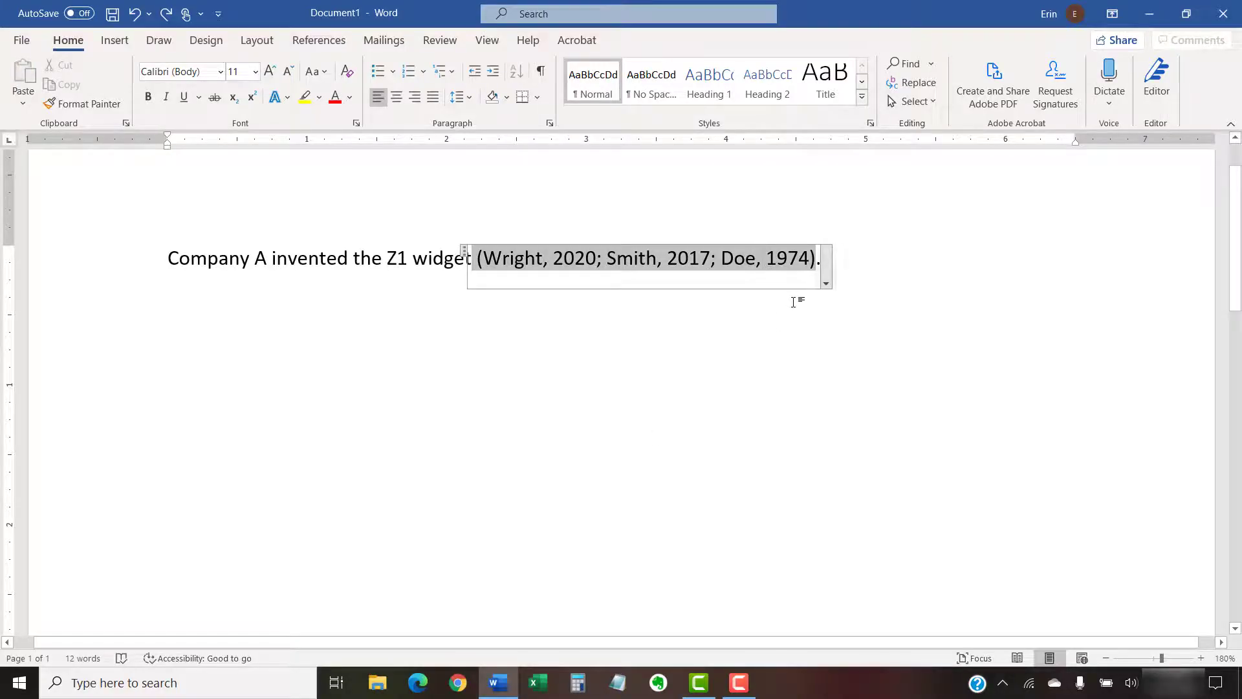
pyautogui.click(827, 284)
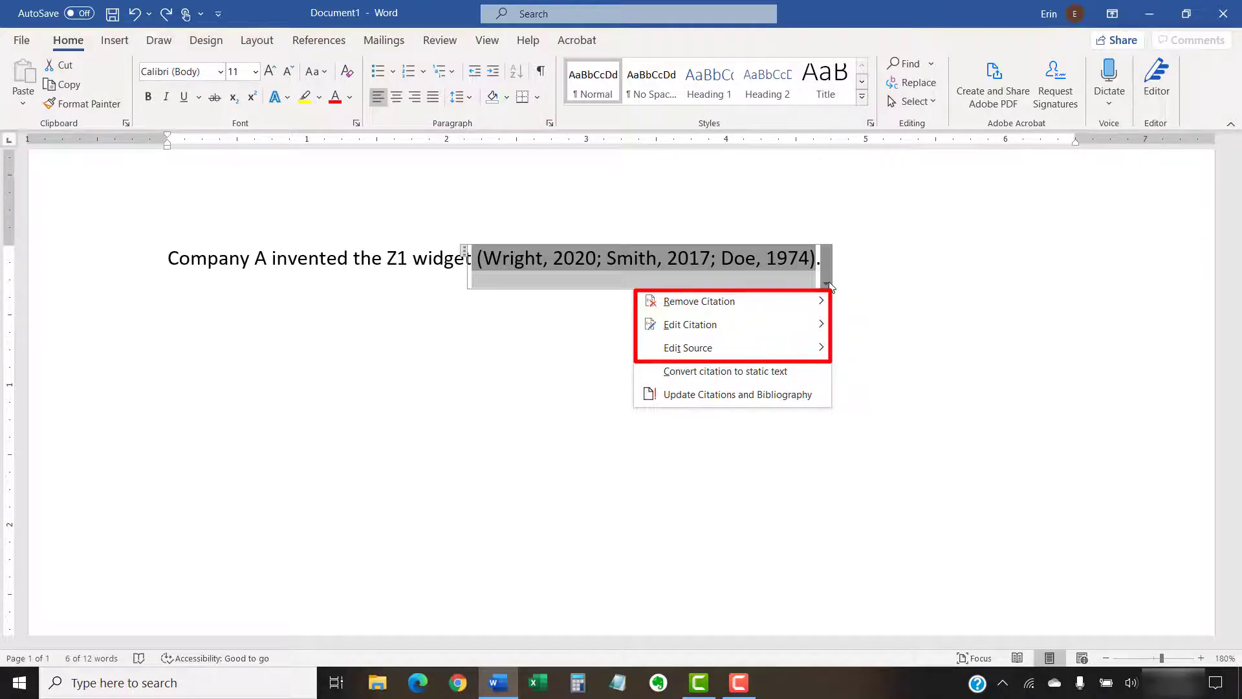
pyautogui.moveTo(824, 299)
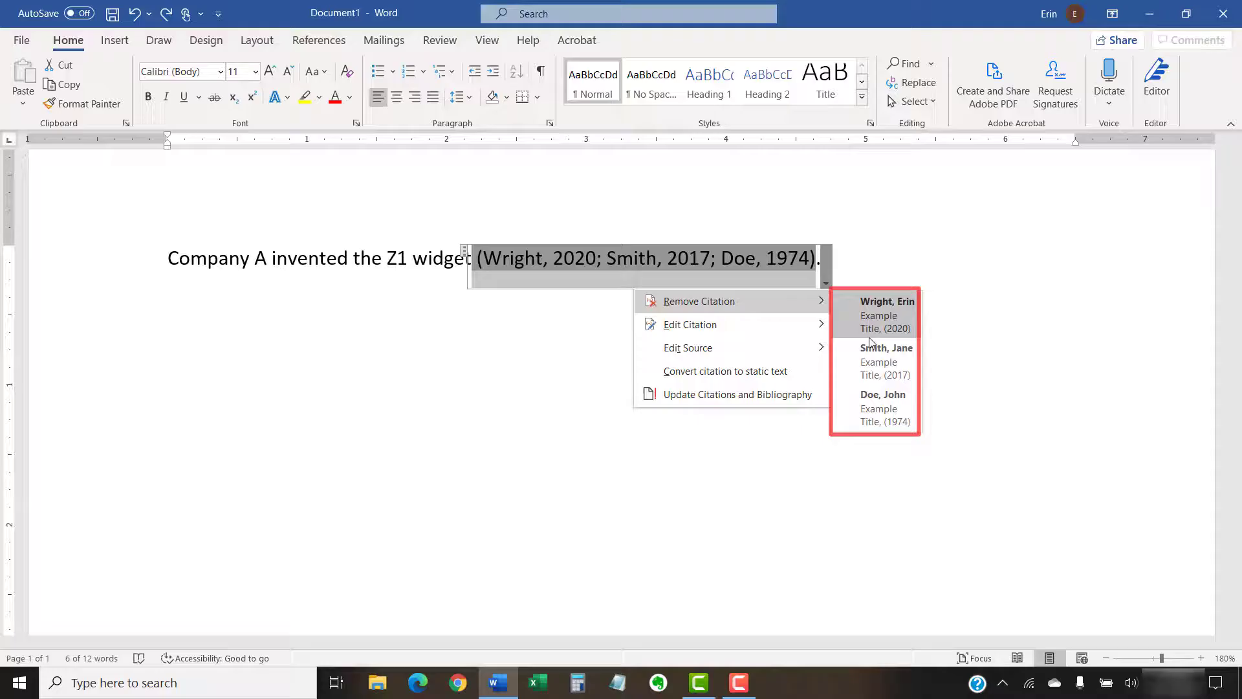
pyautogui.click(867, 398)
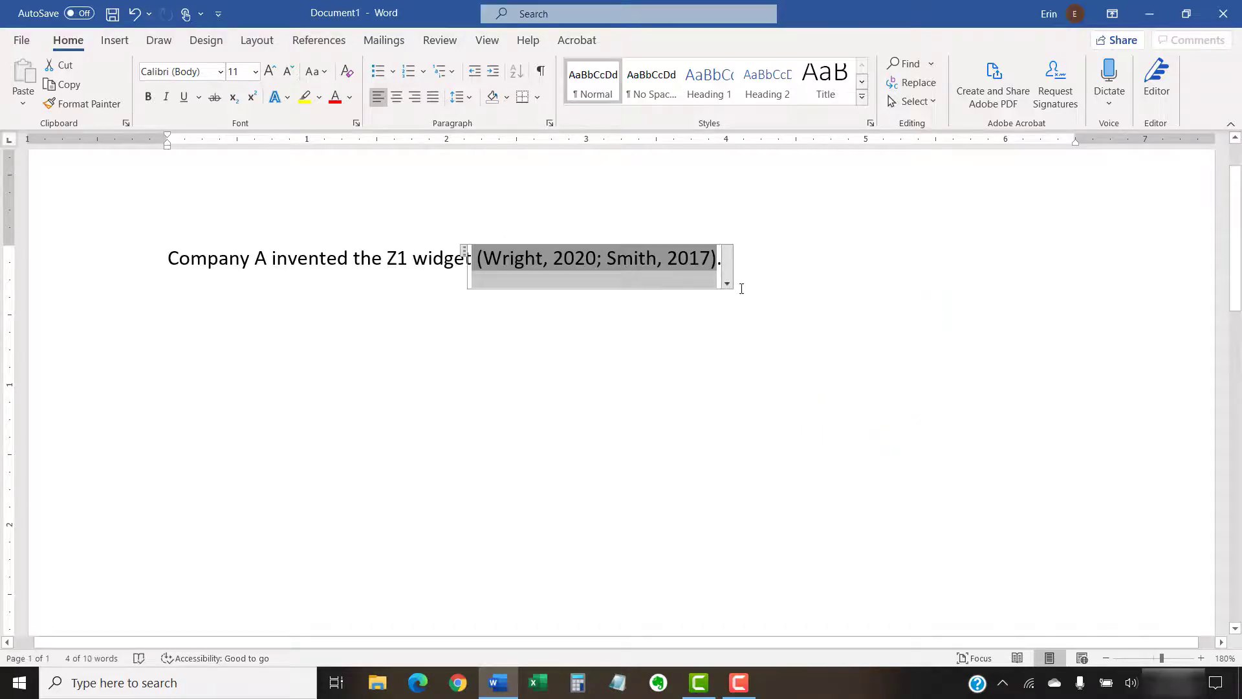
pyautogui.click(728, 278)
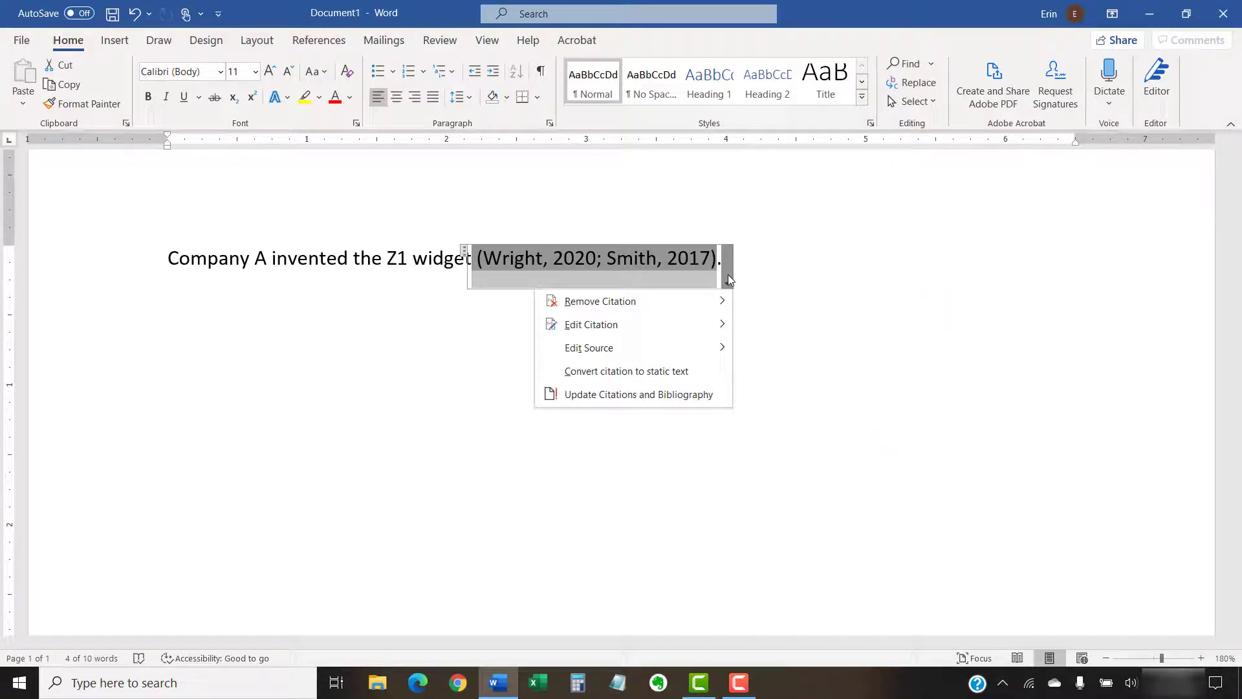
# Edit the citation's 2020 source entry to show page 20
pyautogui.moveTo(615, 324)
pyautogui.click(772, 329)
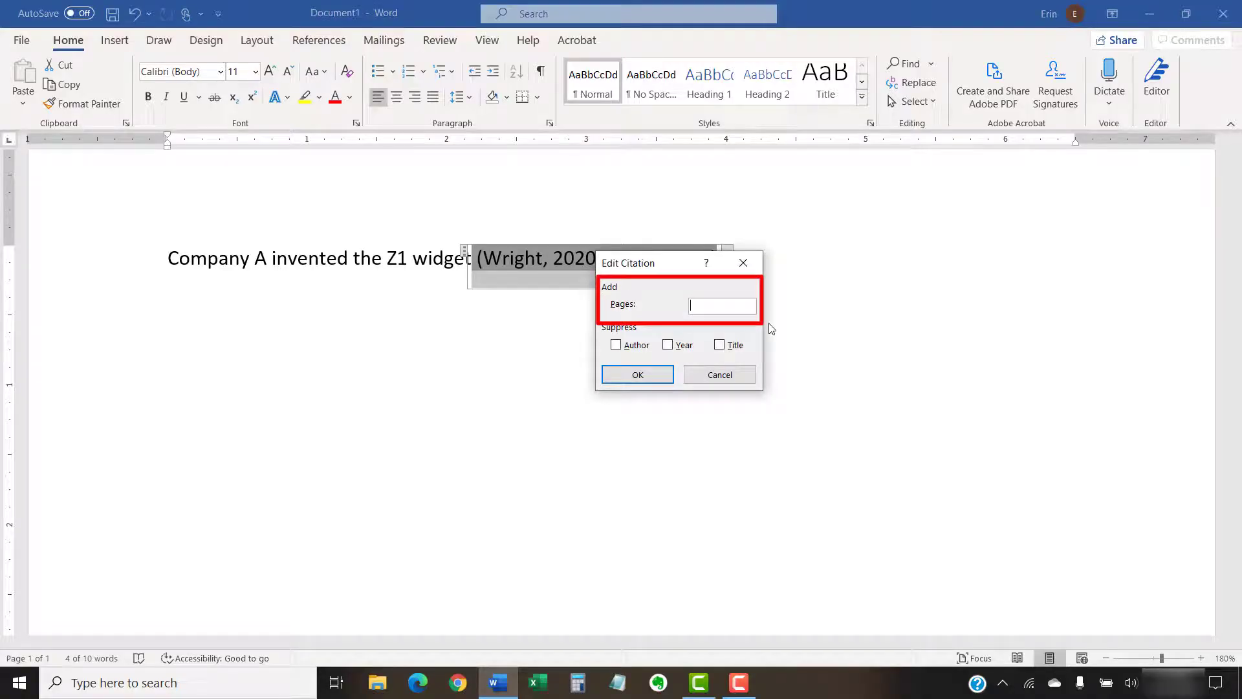
pyautogui.write('20')
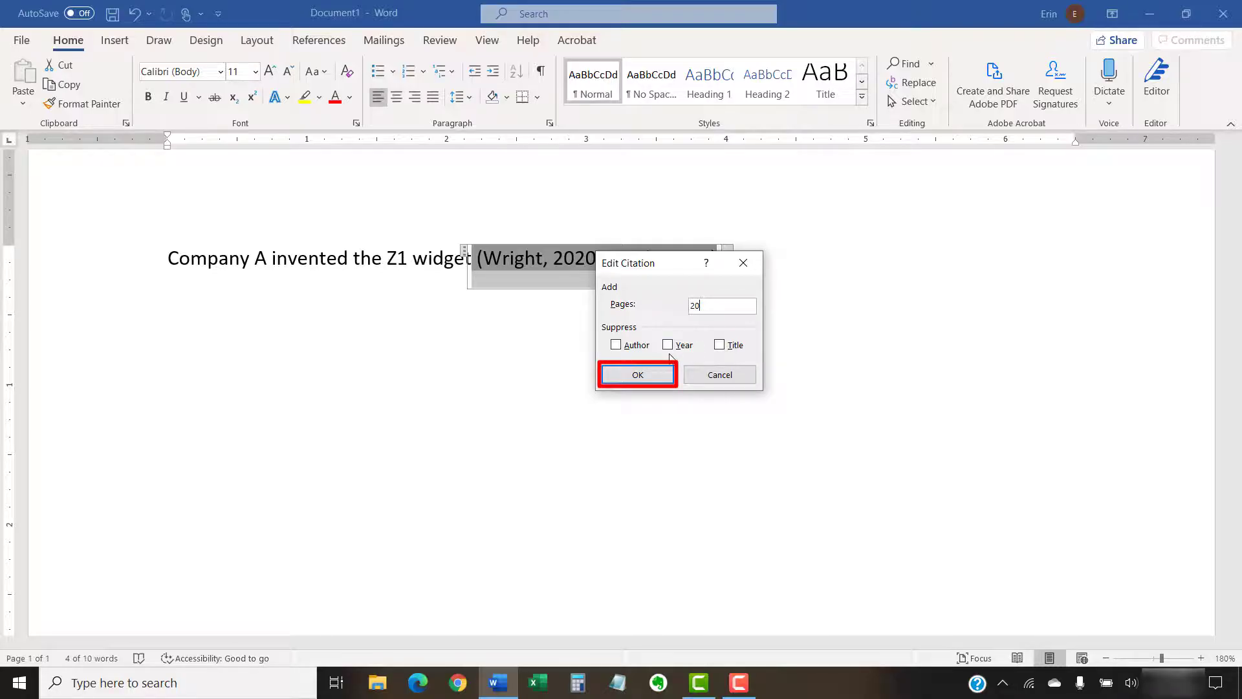
pyautogui.click(664, 374)
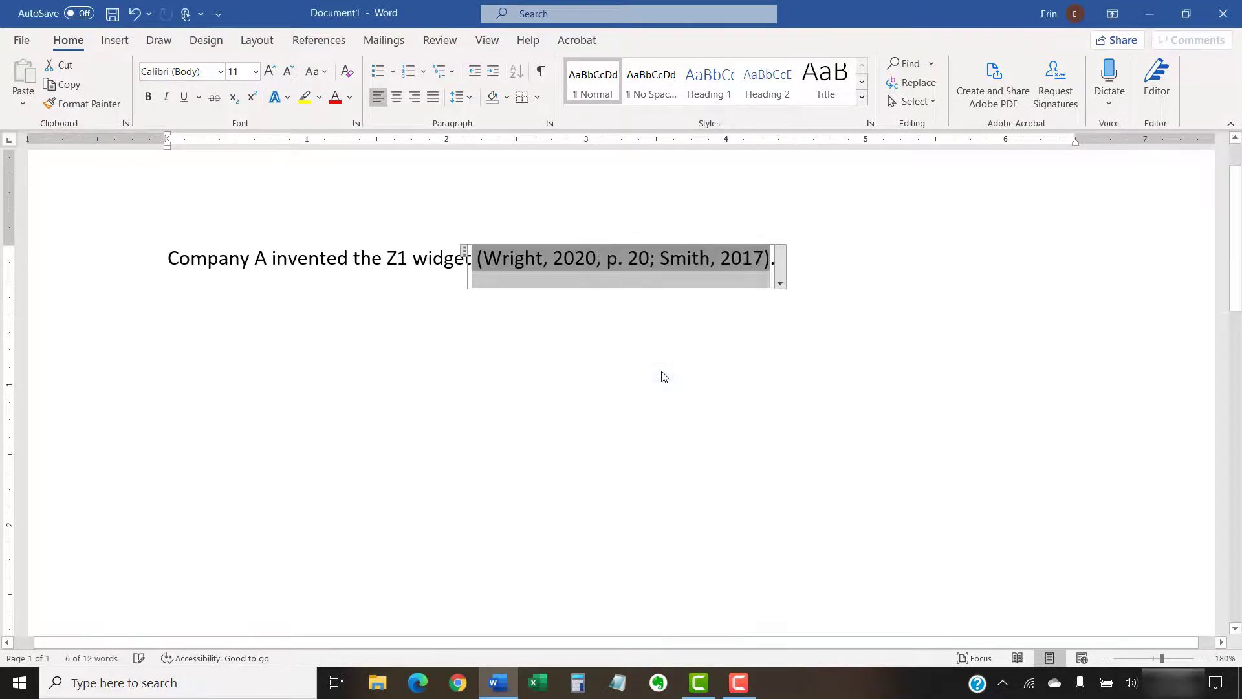
# Edit the 2017 source's year to 2020 and apply the update to both source lists
pyautogui.rightClick(589, 284)
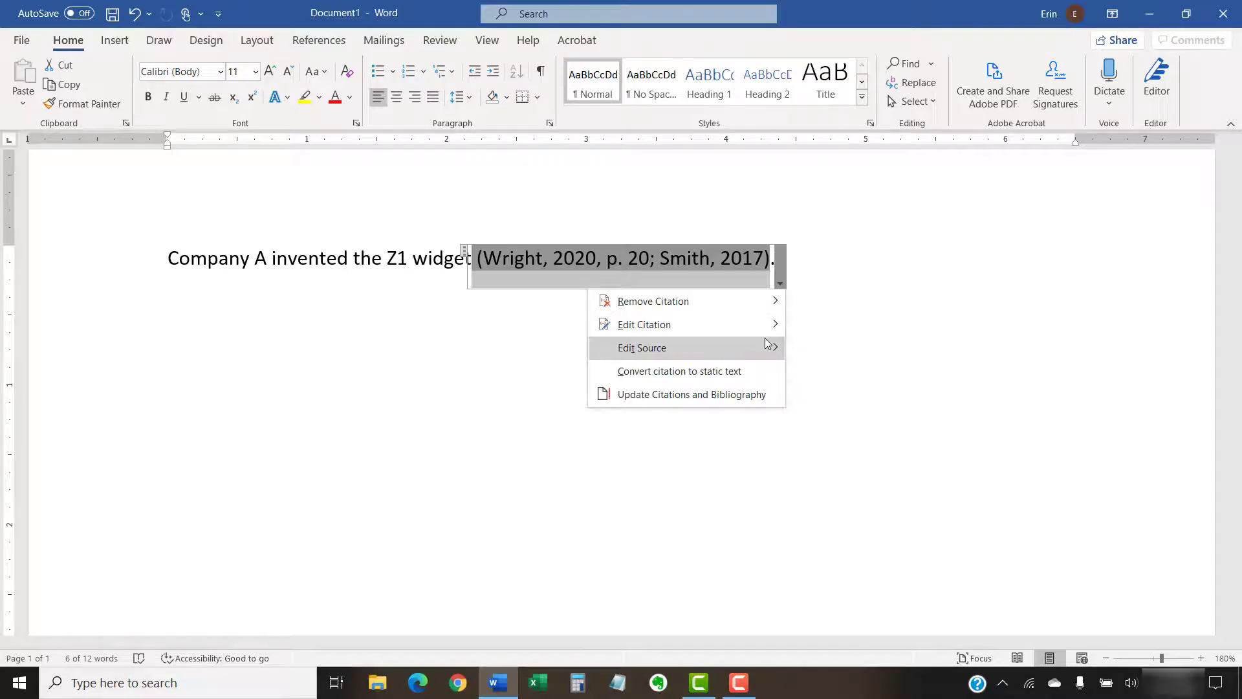
pyautogui.moveTo(773, 348)
pyautogui.click(817, 398)
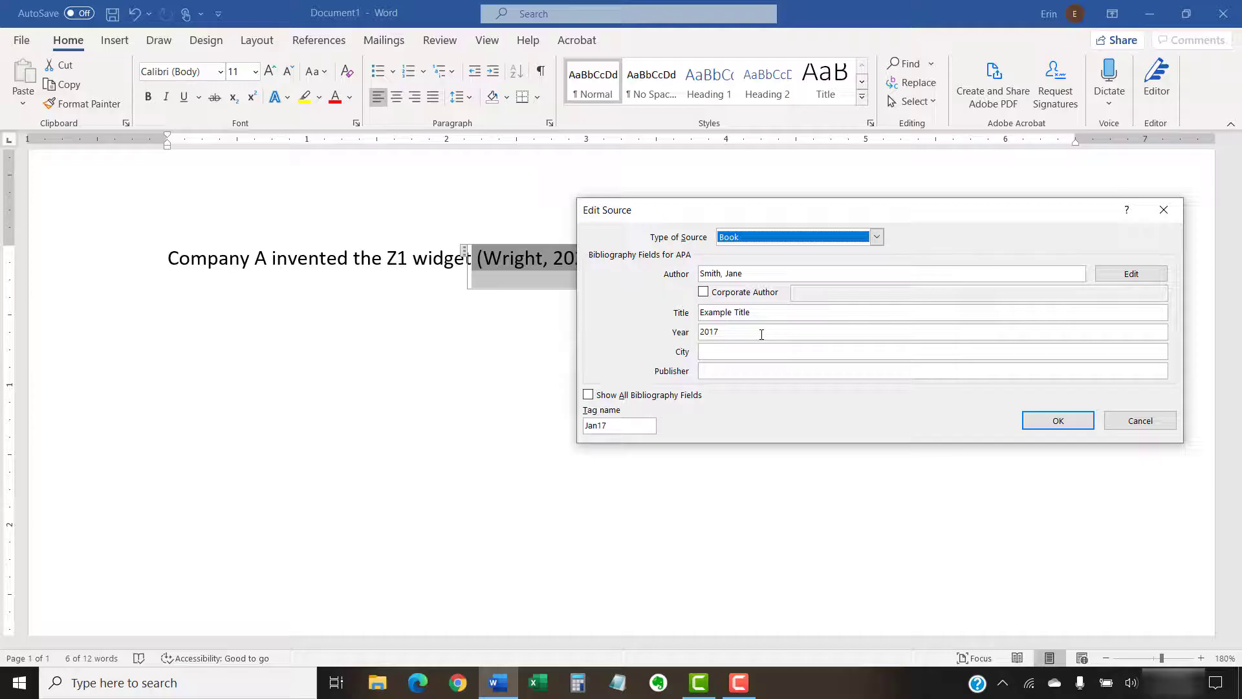
pyautogui.click(734, 331)
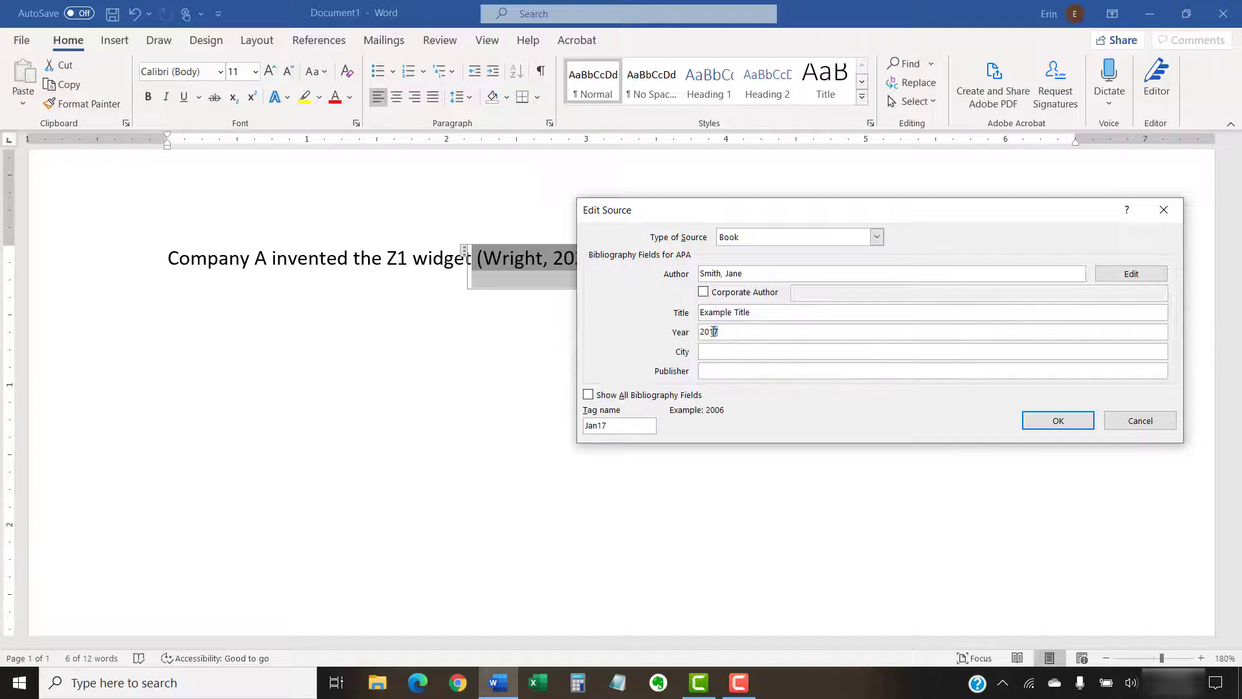
pyautogui.press('BackSpace')
pyautogui.press('BackSpace')
pyautogui.write('20')
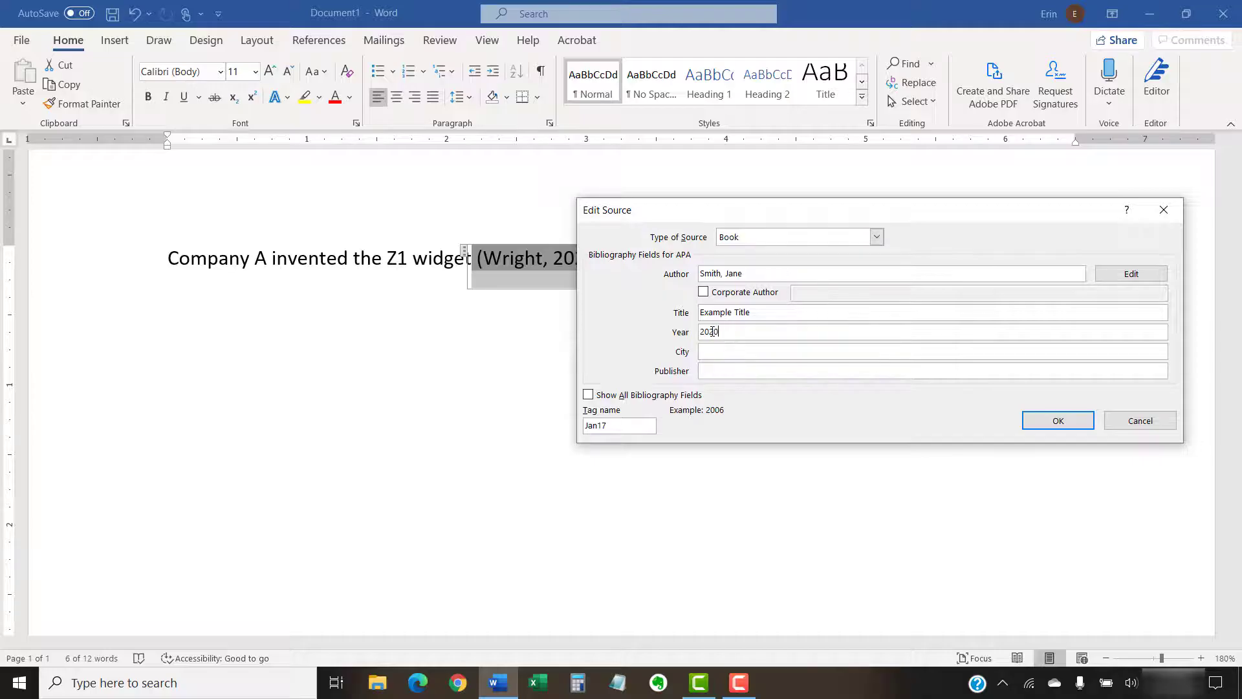
pyautogui.click(1059, 421)
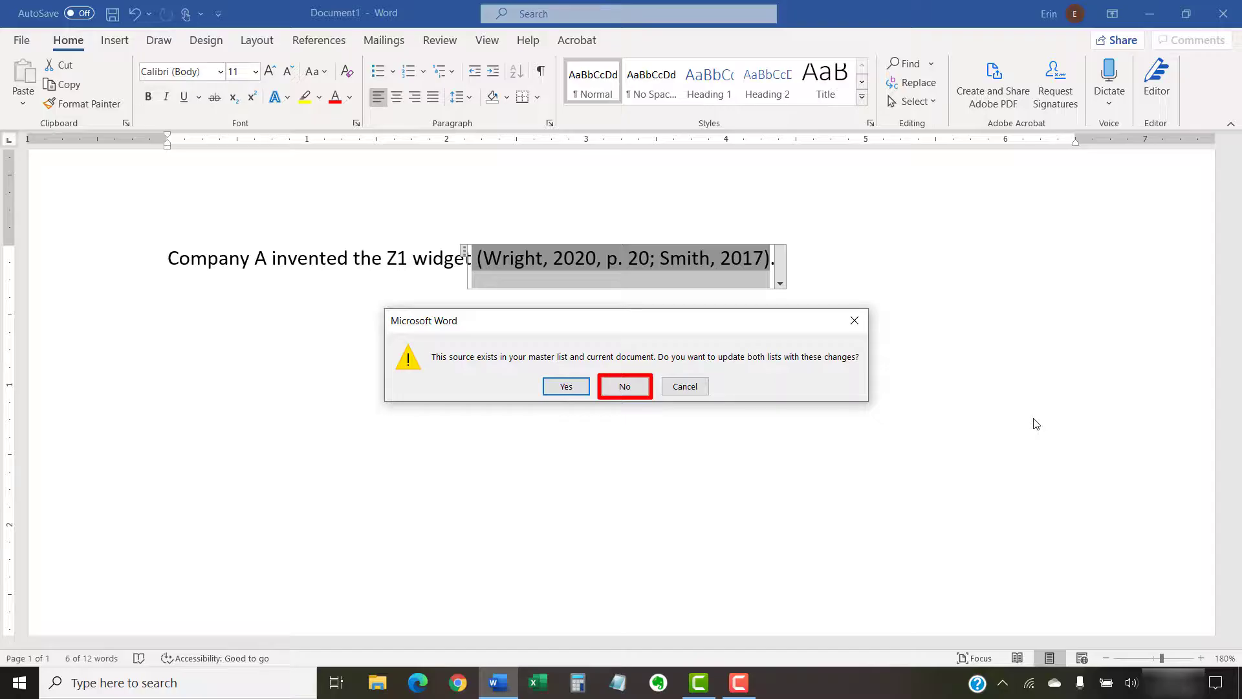
pyautogui.click(563, 388)
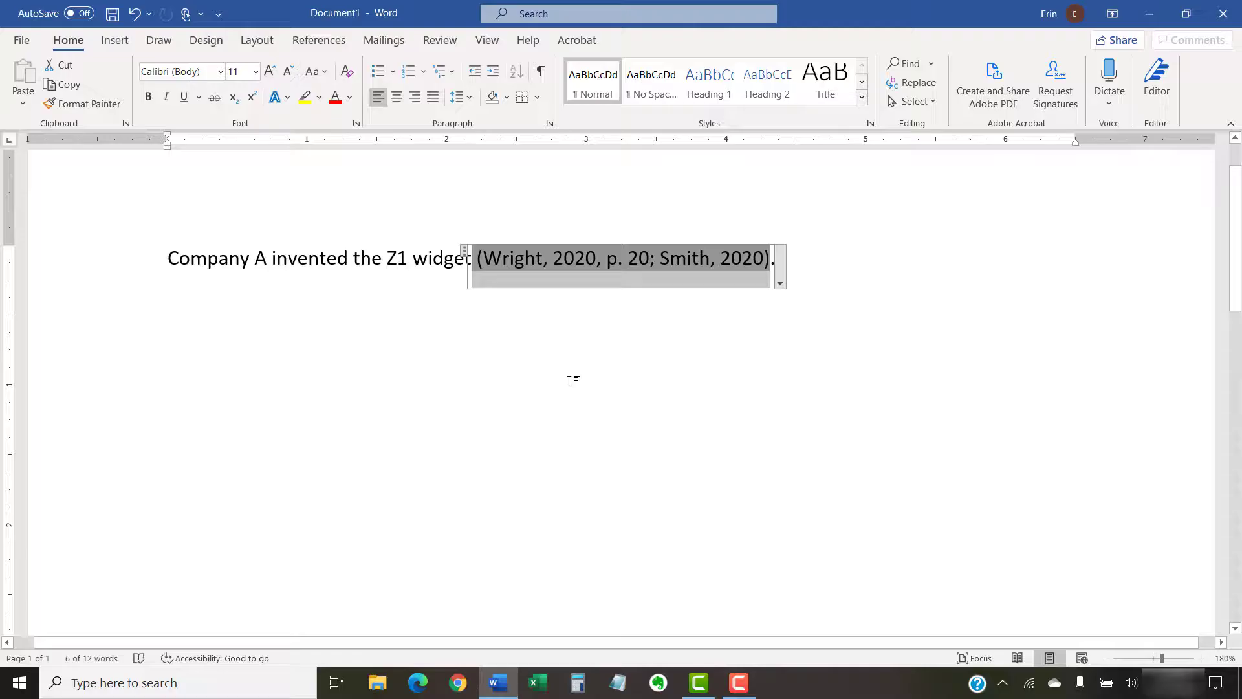
pyautogui.click(584, 323)
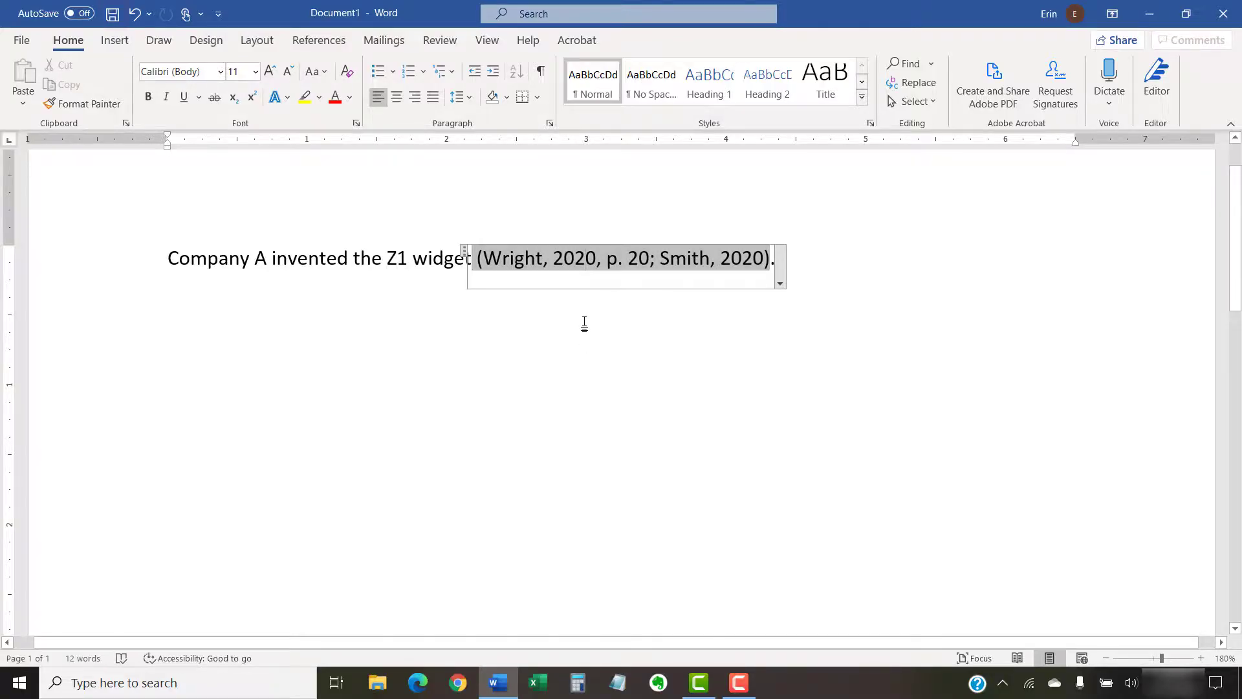